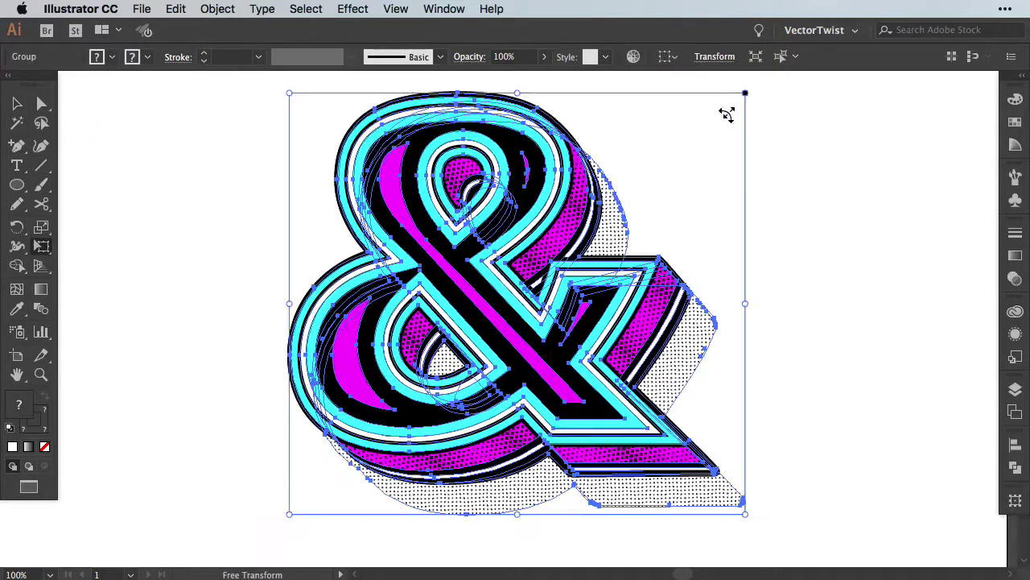
Step: Shrink the ampersand from its corner twice with Free Transform, deselecting it each time
left_click_drag(728, 112, 574, 252)
key("v")
left_click(710, 266)
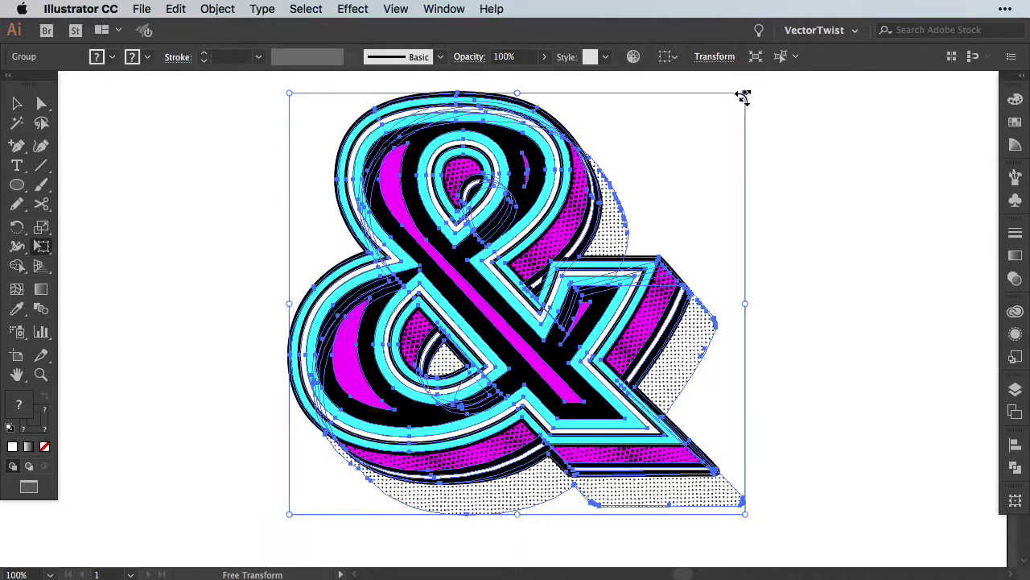
left_click_drag(743, 94, 570, 249)
key("v")
left_click(708, 261)
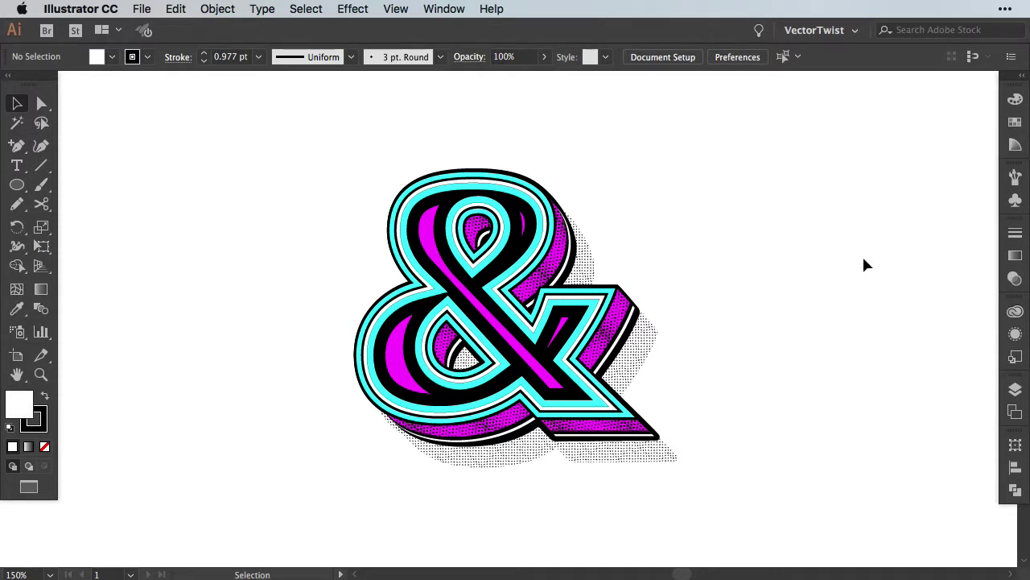
Step: Marquee-select the whole ampersand, Free Transform it smaller toward the bottom-left, then deselect
left_click_drag(257, 119, 770, 519)
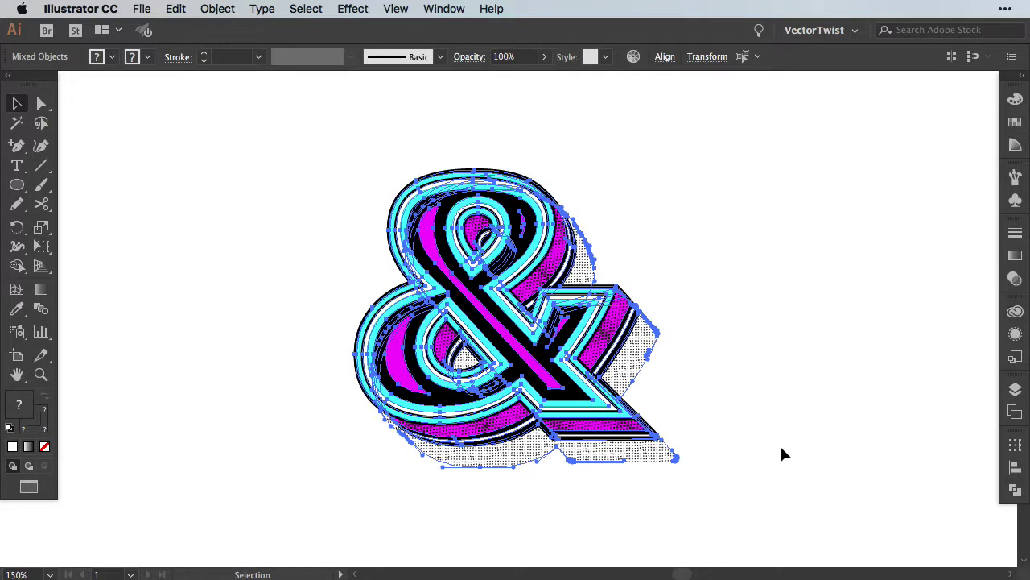
key("e")
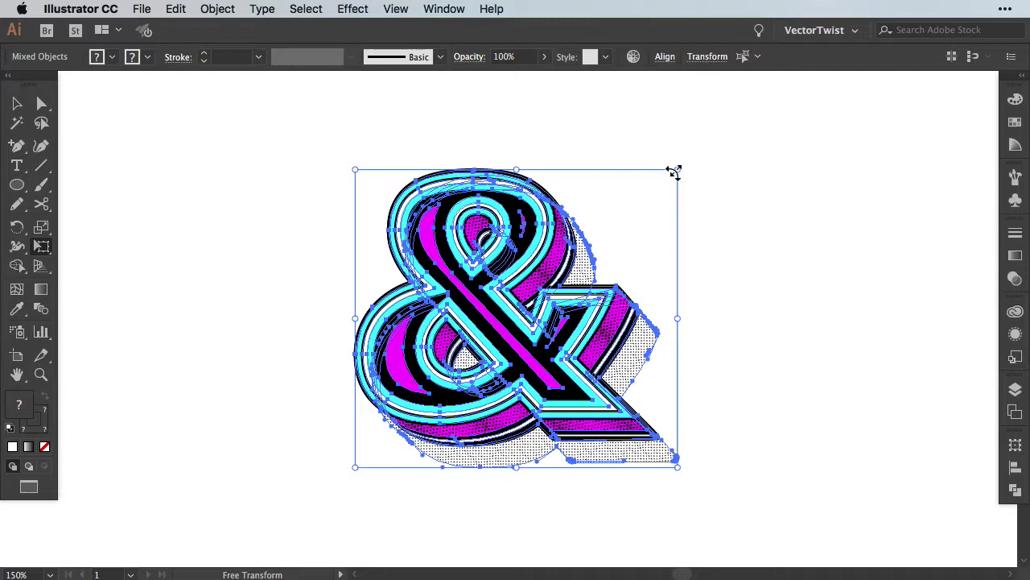
left_click_drag(674, 172, 510, 392)
key("v")
left_click(619, 371)
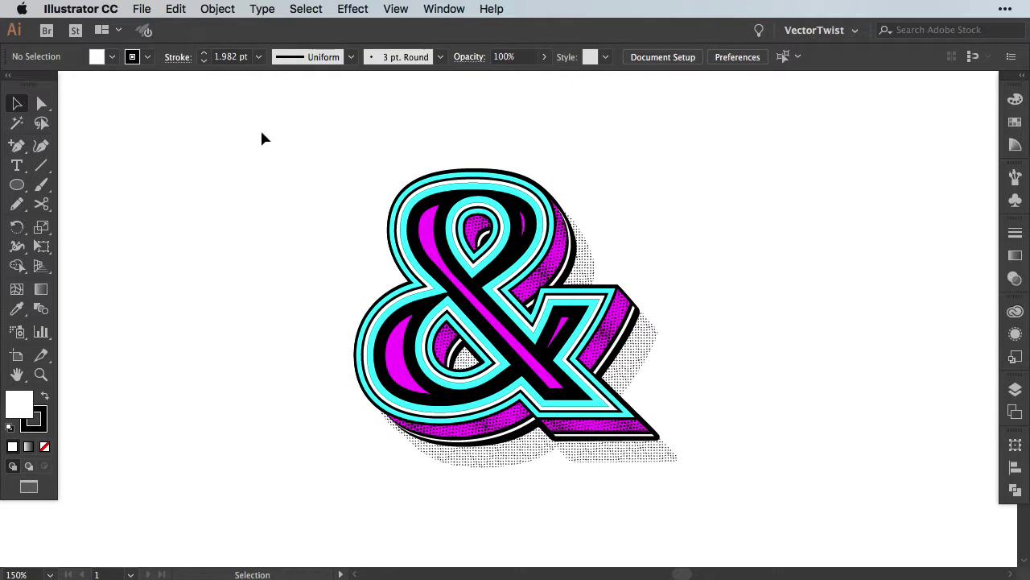
Step: Select all the ampersand artwork and open the Scale dialog at uniform 100%, moved aside
left_click_drag(262, 138, 724, 493)
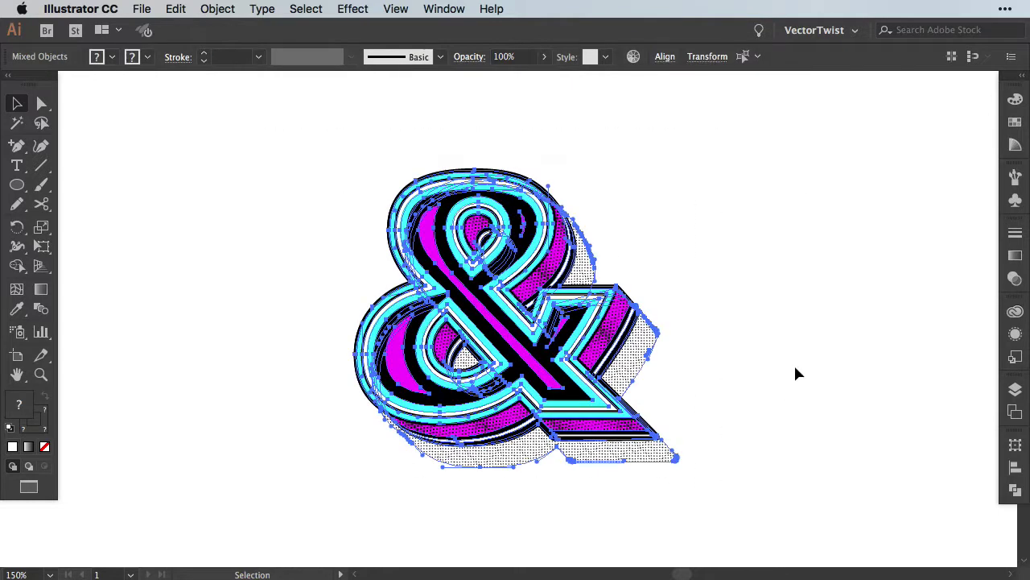
left_click(43, 230)
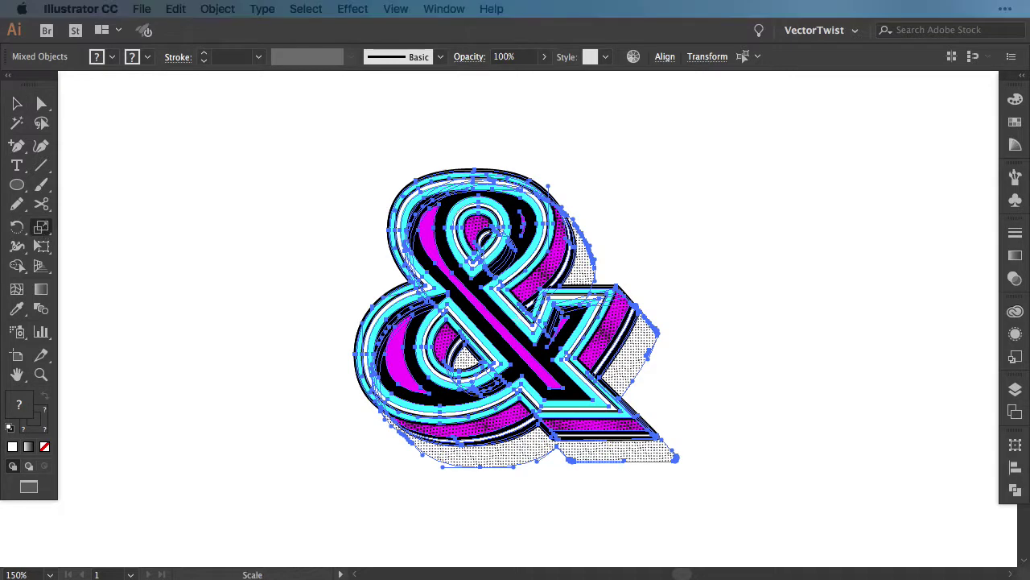
double_click(41, 227)
left_click_drag(753, 122, 863, 103)
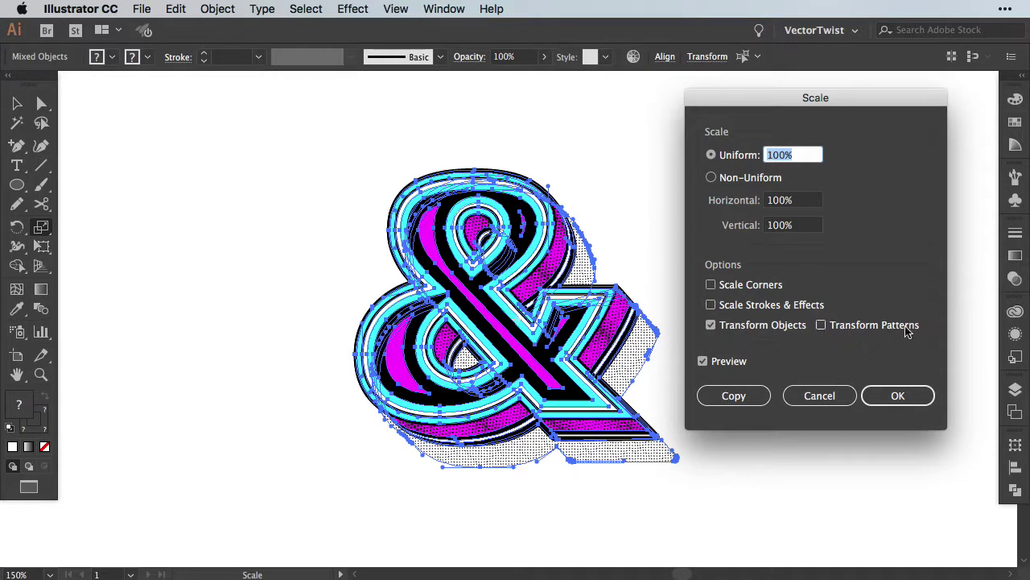
Step: Enable Scale Corners, Scale Strokes & Effects and Transform Patterns in the Scale dialog and confirm
left_click(711, 285)
left_click(711, 304)
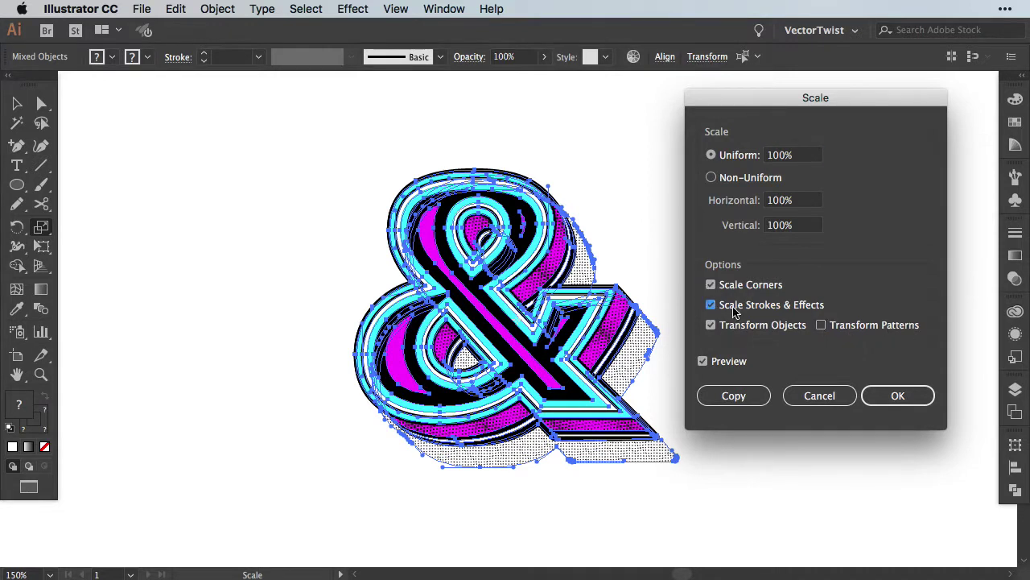
left_click(821, 326)
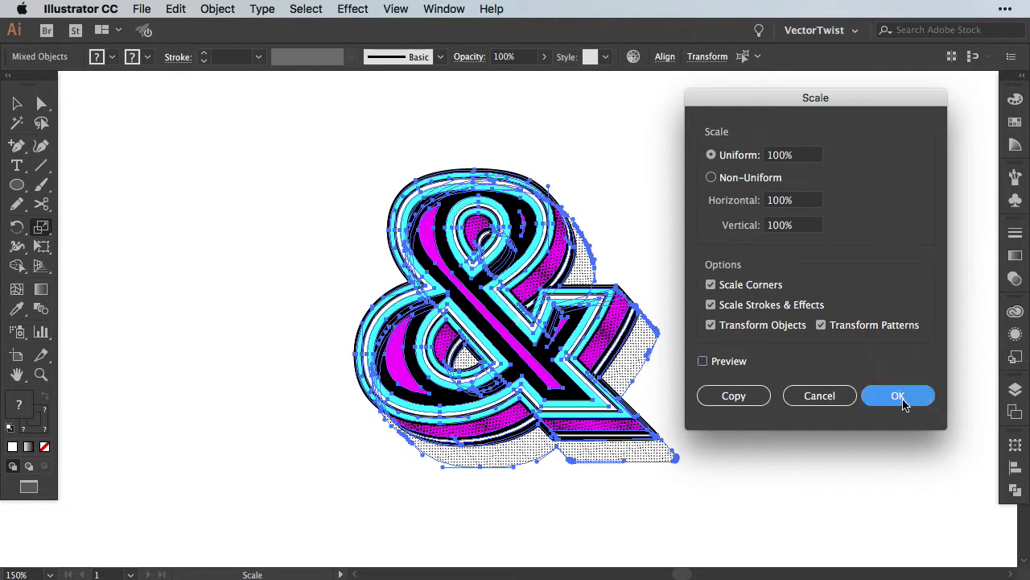
left_click(899, 396)
Step: Free Transform the ampersand smaller toward its bottom-left corner, then deselect it
key("e")
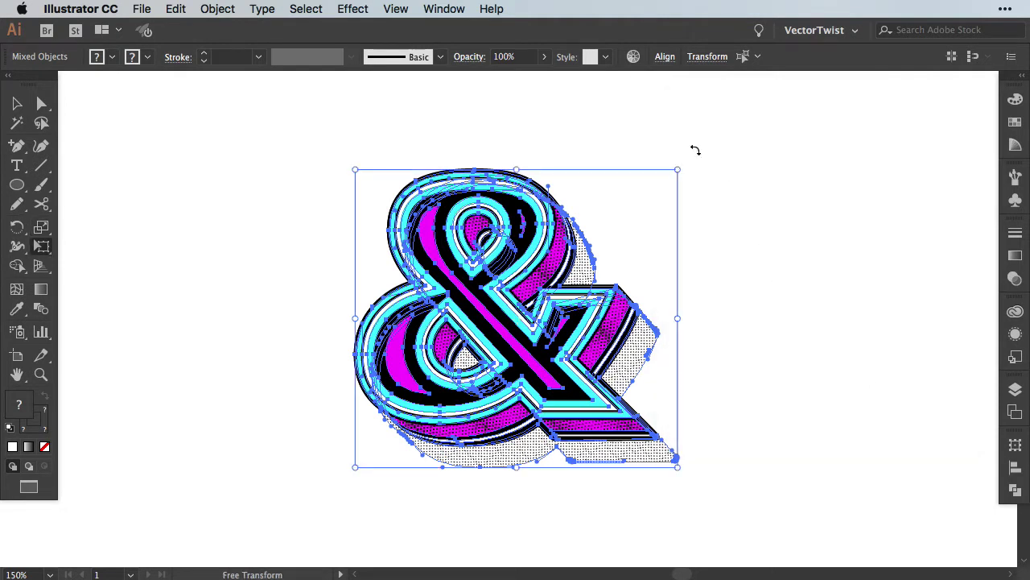
left_click_drag(676, 168, 487, 344)
key("v")
left_click(595, 379)
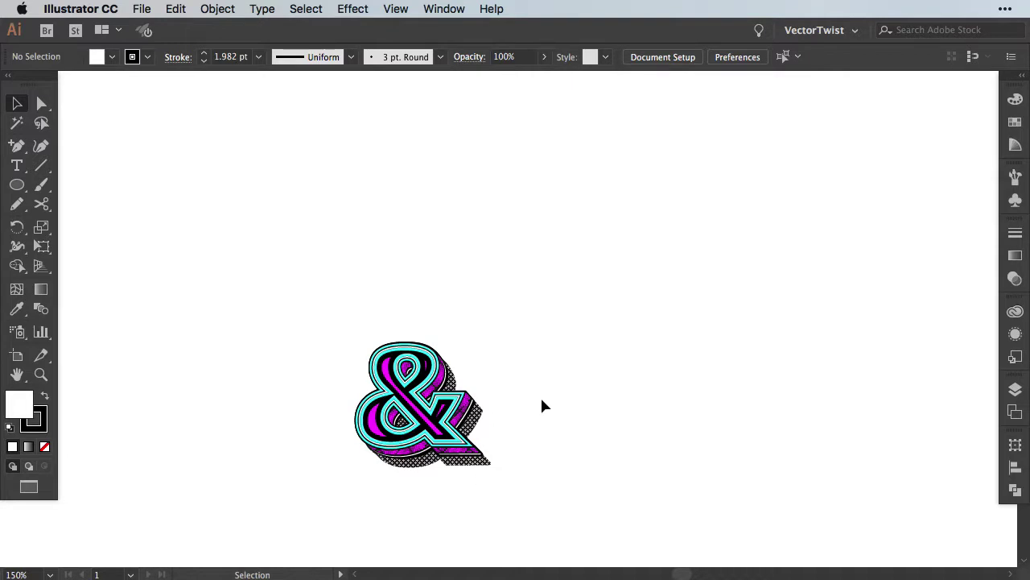
Step: Zoom to 300%, centre the ampersand, and reopen the Scale dialog to check all four options
key("super+equal")
left_click_drag(542, 405, 724, 230)
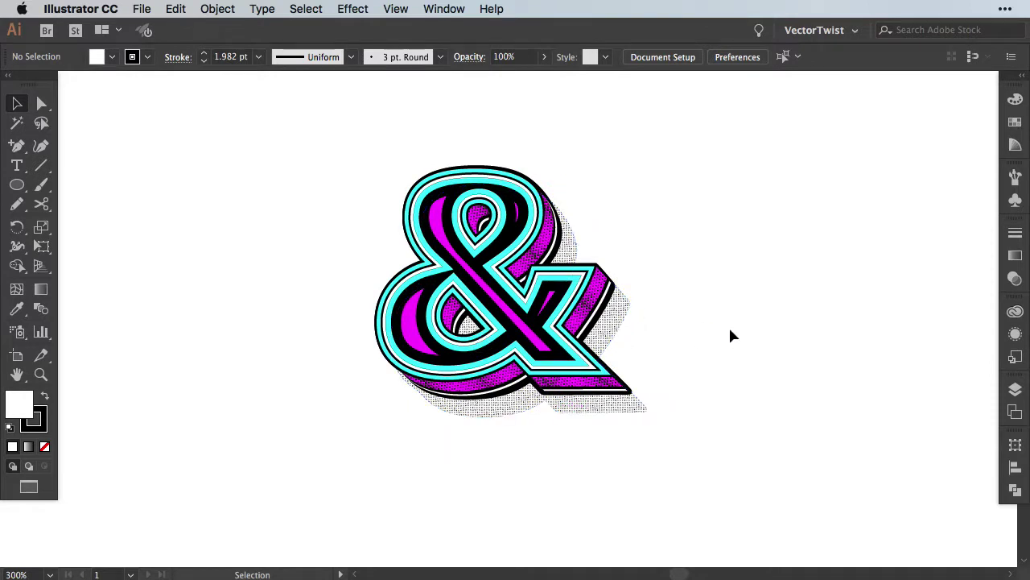
double_click(42, 229)
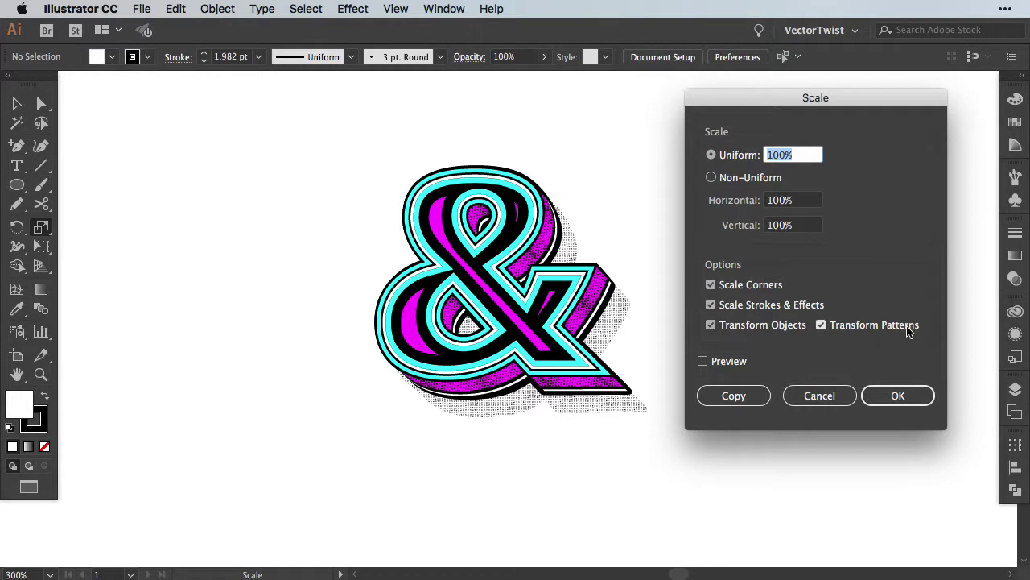
Step: Cancel the Scale dialog, return to the Selection tool, and open the Illustrator CC menu
left_click(820, 395)
key("v")
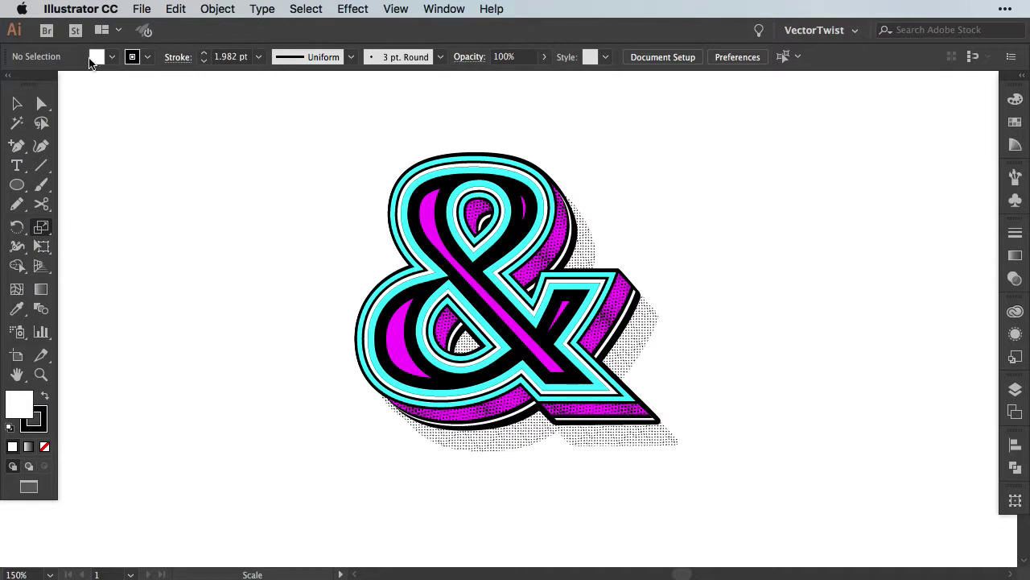
left_click(95, 10)
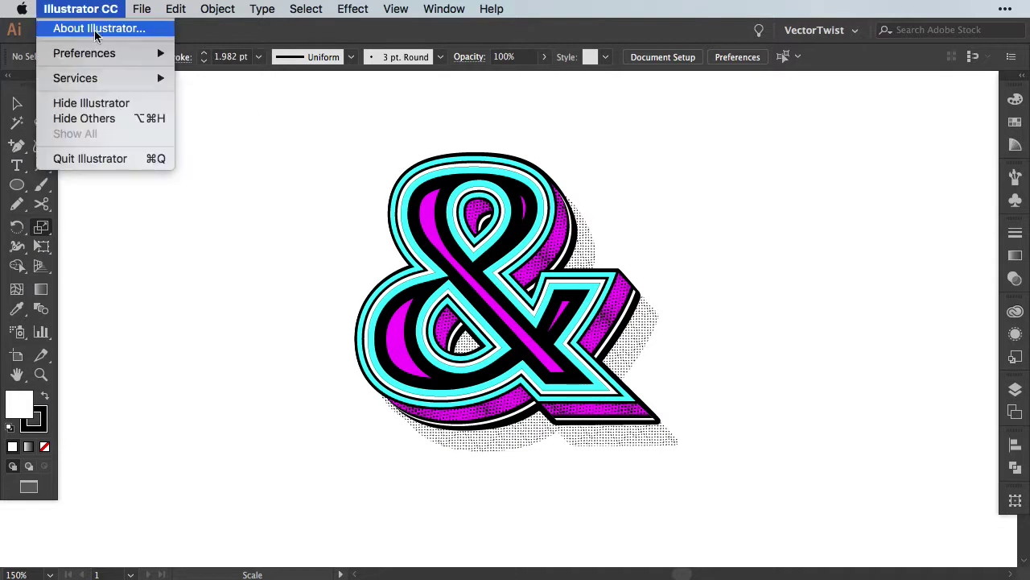
Step: Open Preferences > General to review Transform Pattern Tiles, Scale Corners and Scale Strokes & Effects
mouse_move(89, 55)
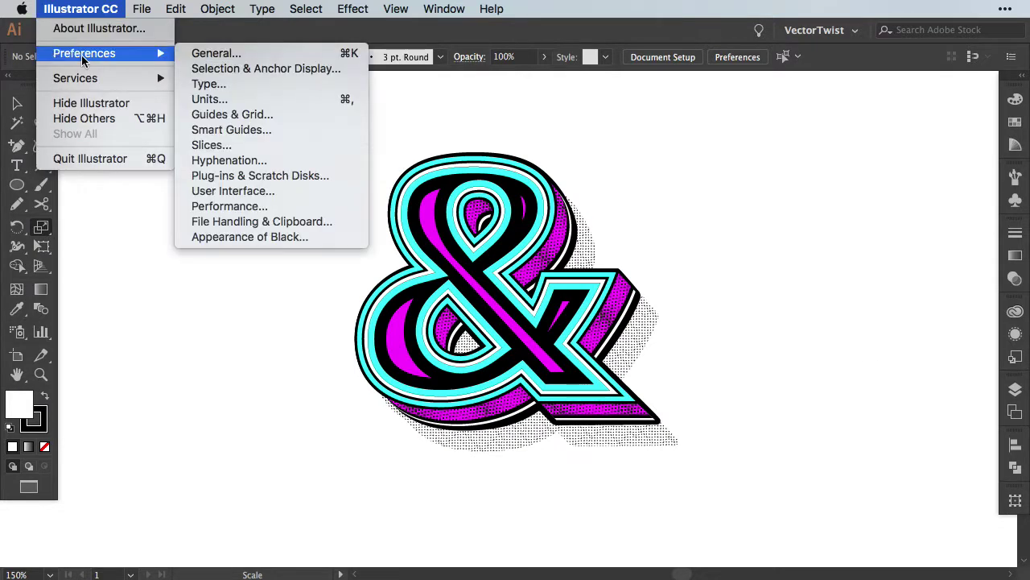
left_click(210, 54)
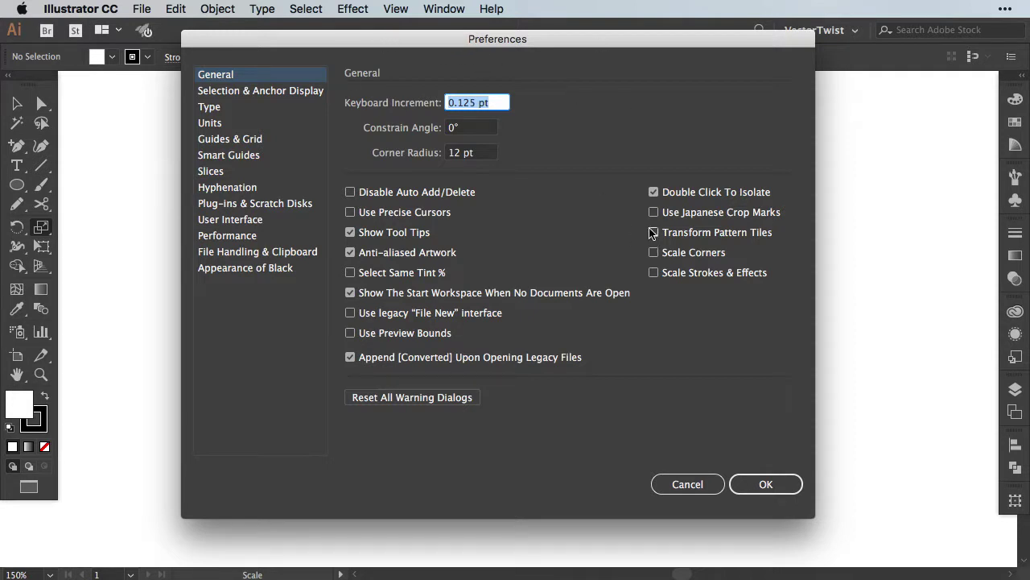
Step: Close the General preferences dialog with Return
key("Return")
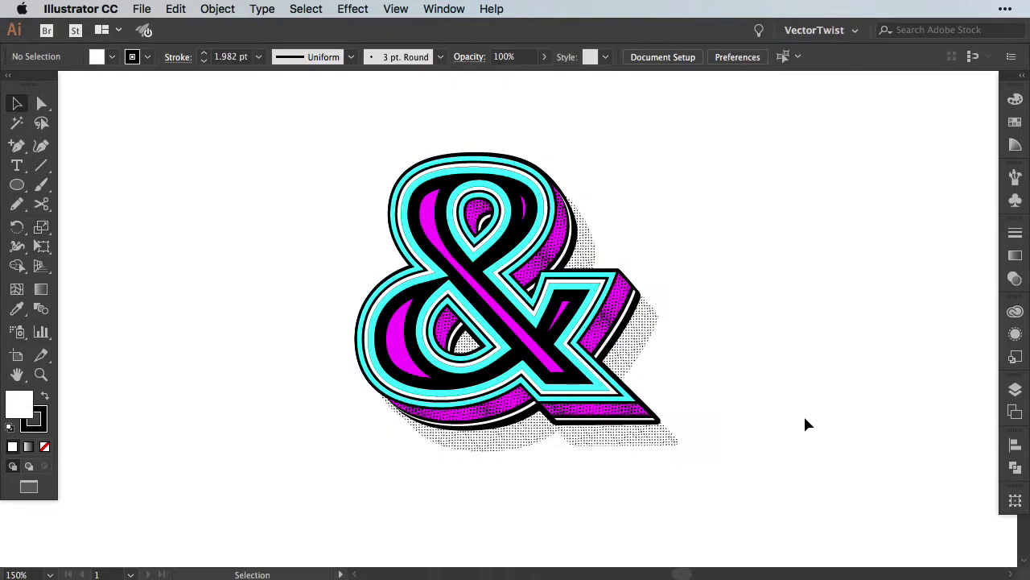